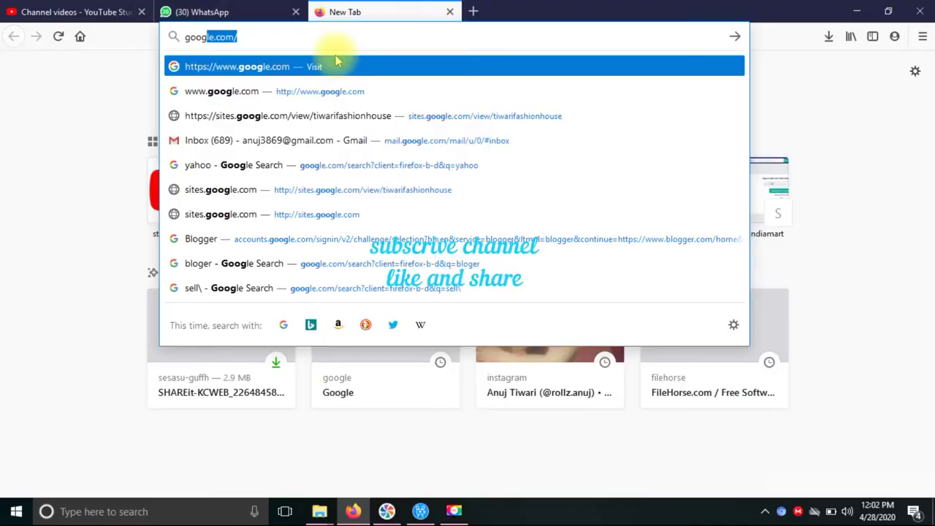
Search Google for 'background remover' and open the remove.bg result
click(336, 61)
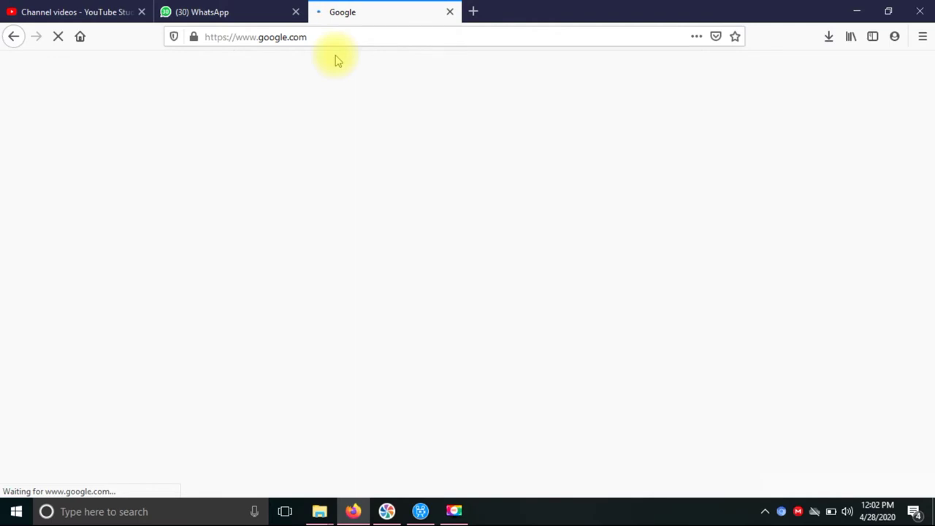
click(336, 60)
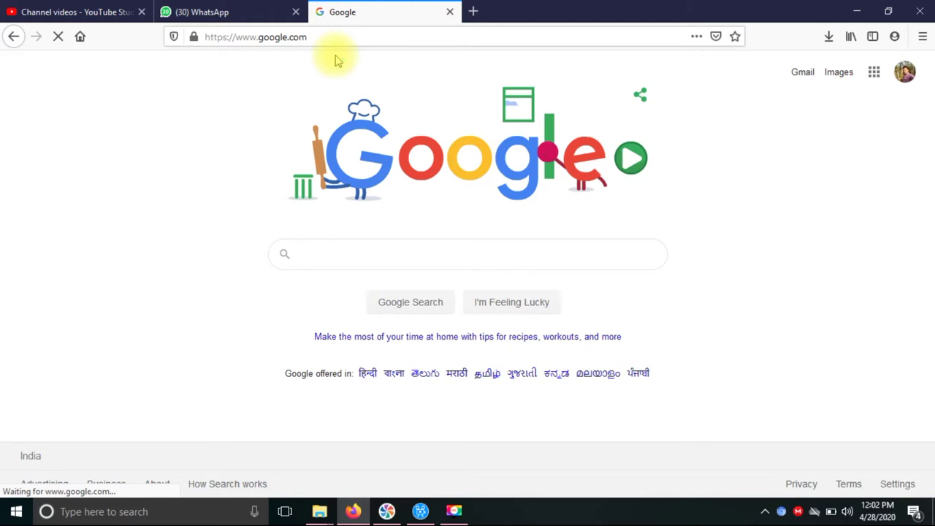
text(background)
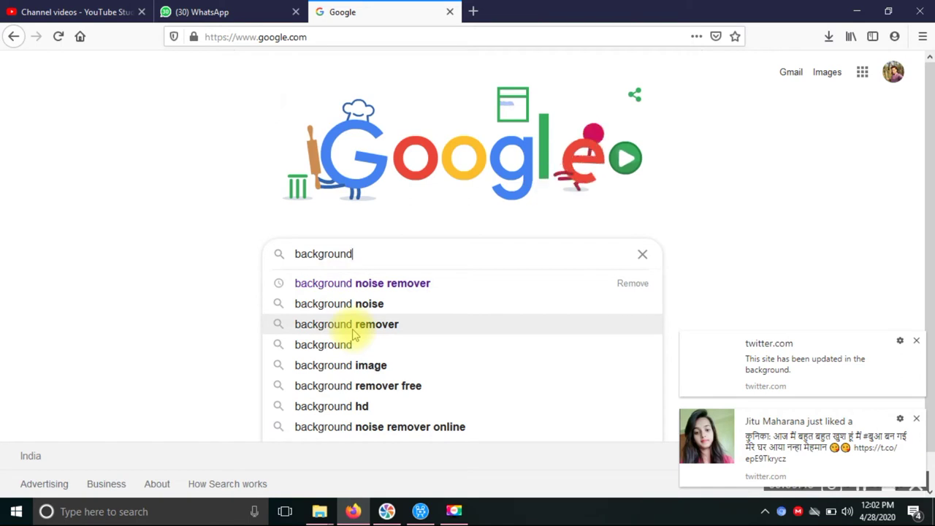
click(353, 330)
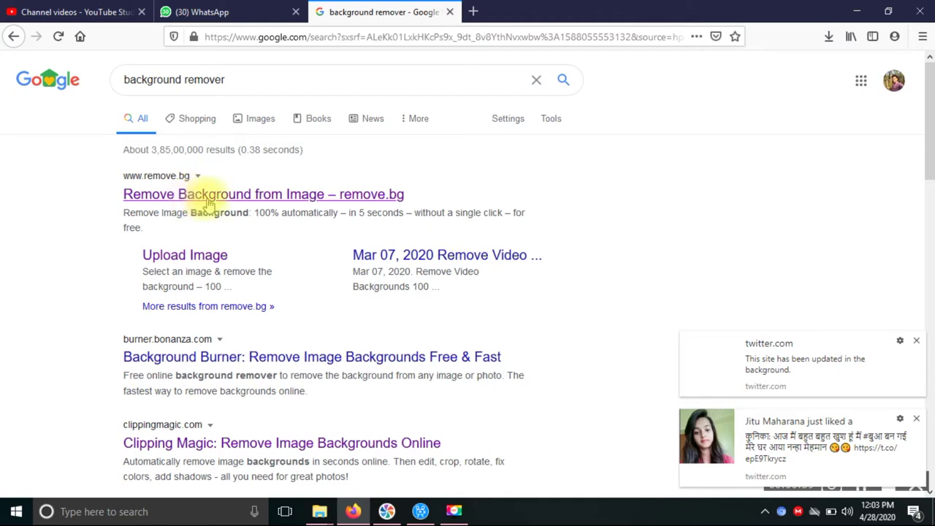
click(209, 202)
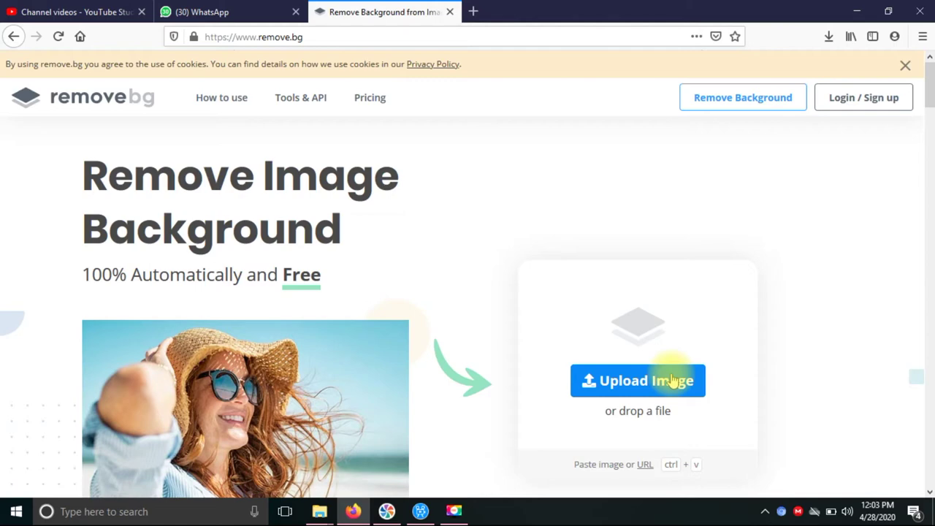
Go to the remove.bg upload page and start choosing an image file
click(670, 380)
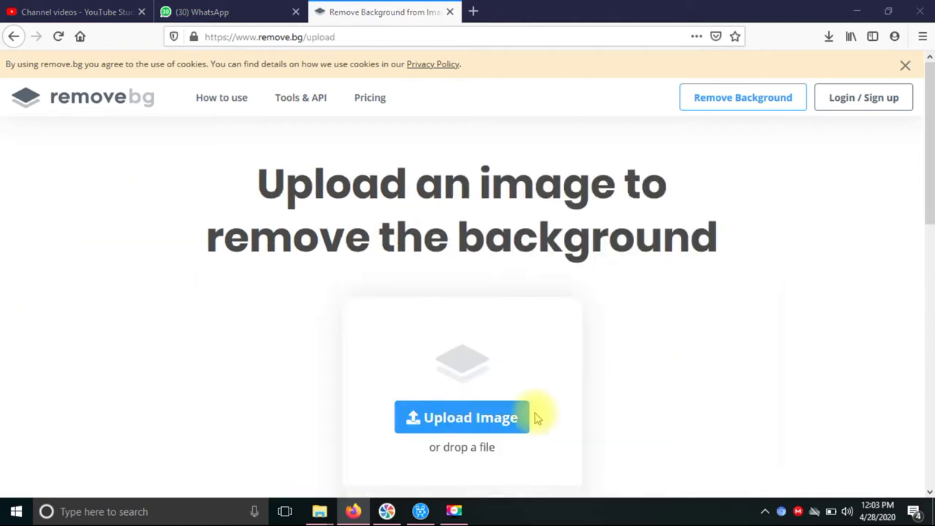
click(536, 417)
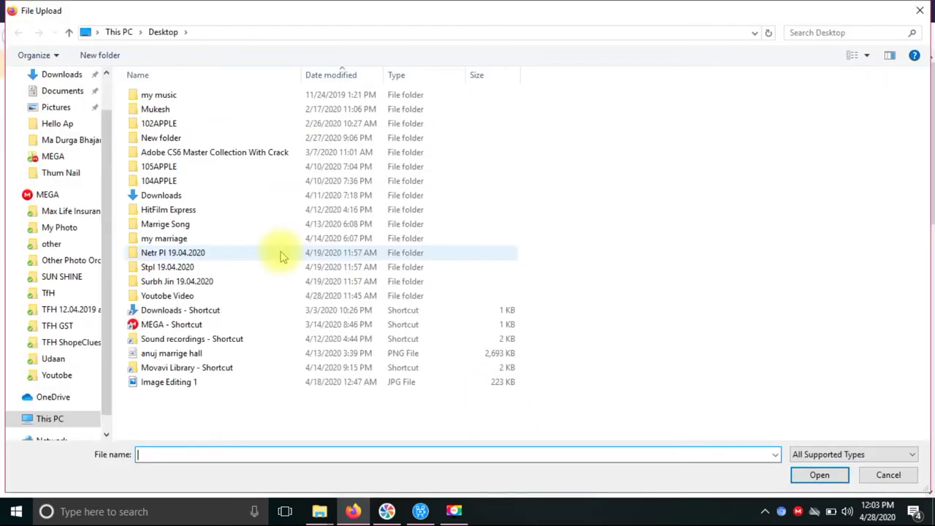
Upload Light Pink 1 (1) from MEGA > SUN SHINE > Orchid Glower Bunch > Orchid Flower 58 > 6 Light Pink
click(178, 329)
double_click(178, 330)
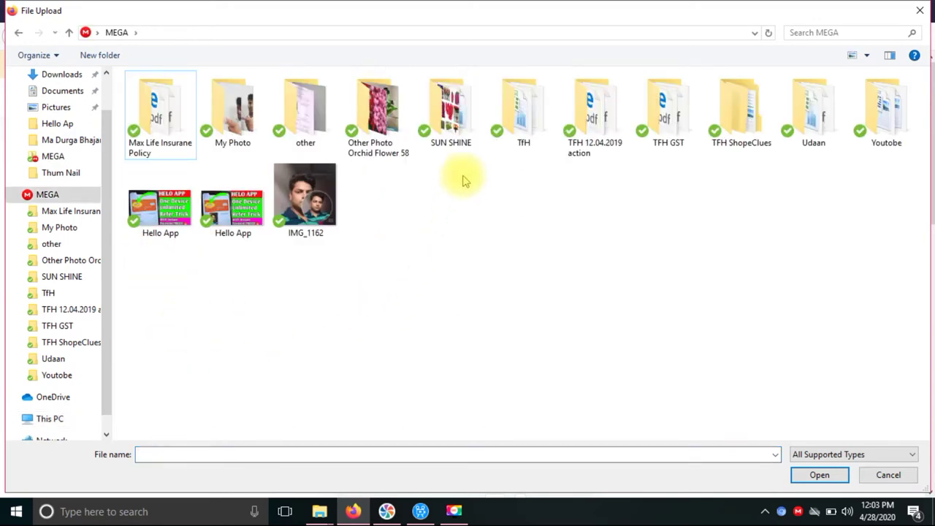
double_click(457, 126)
double_click(191, 282)
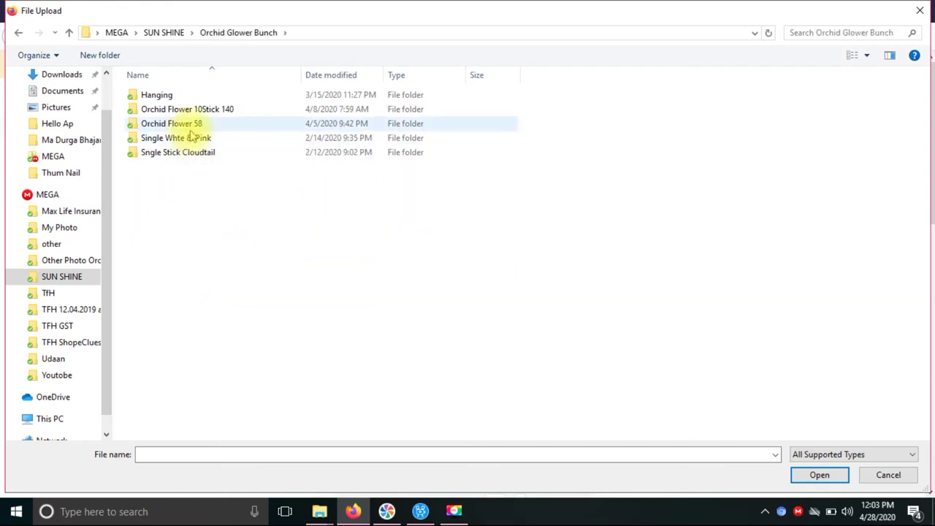
double_click(188, 124)
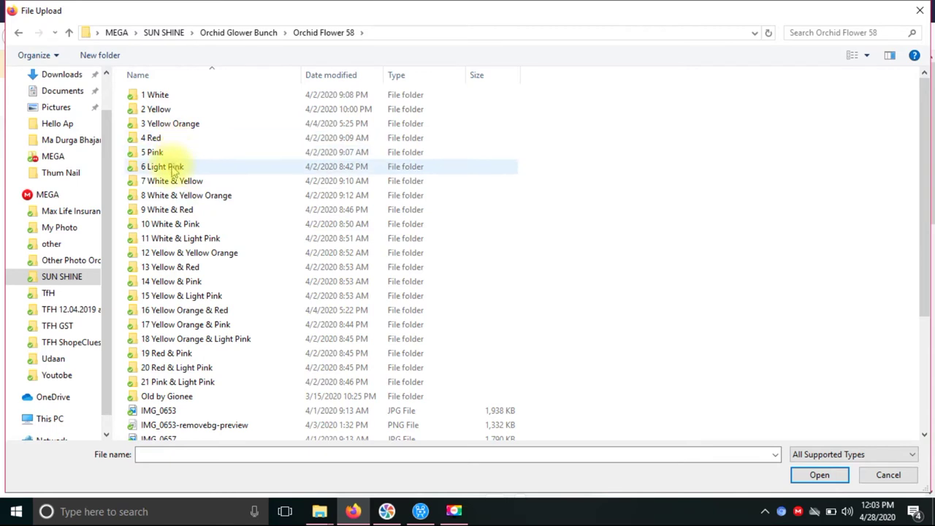
double_click(173, 168)
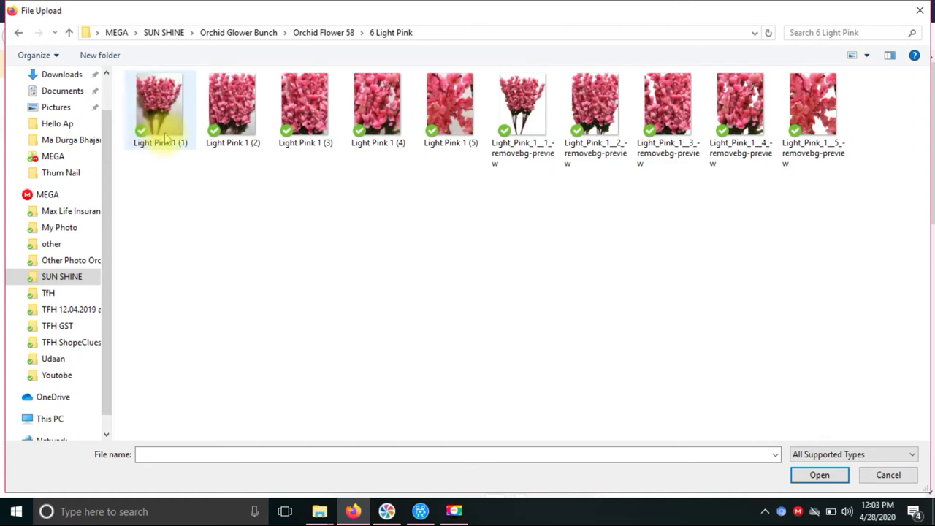
double_click(162, 139)
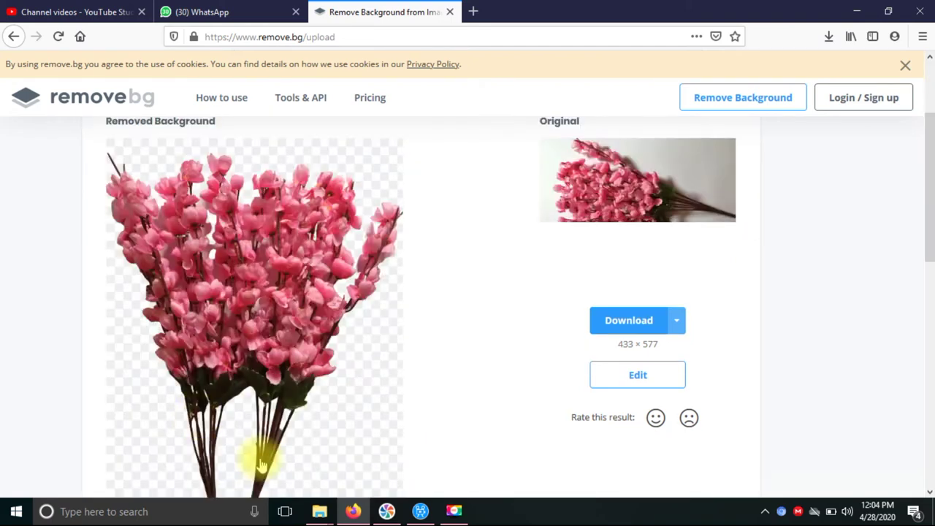
Scroll the page to inspect the 433 × 577 cutout beside the original photo
scroll(311, 383, down, 3)
scroll(311, 380, up, 3)
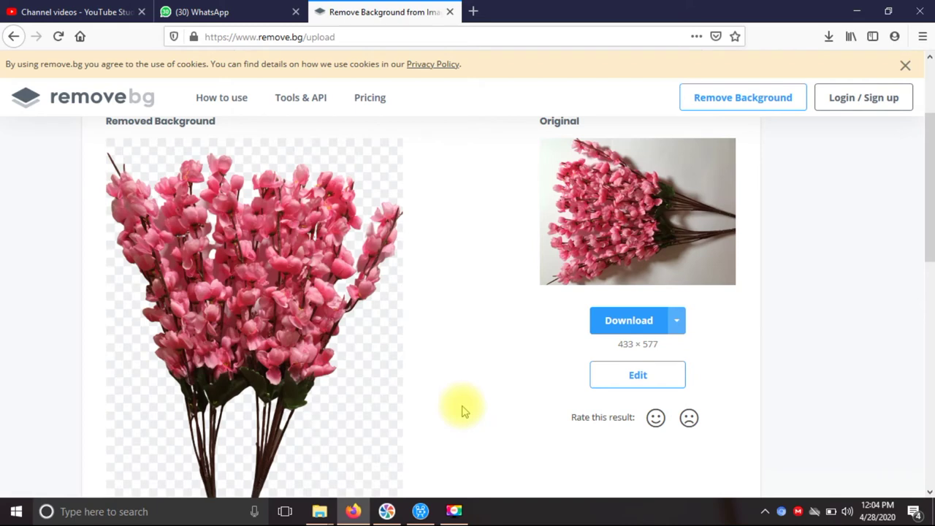
click(637, 376)
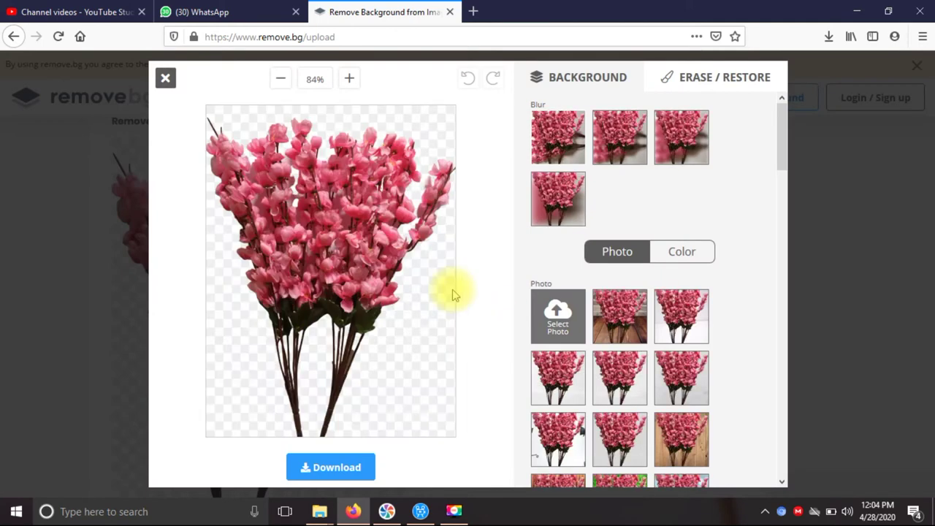
scroll(724, 424, down, 5)
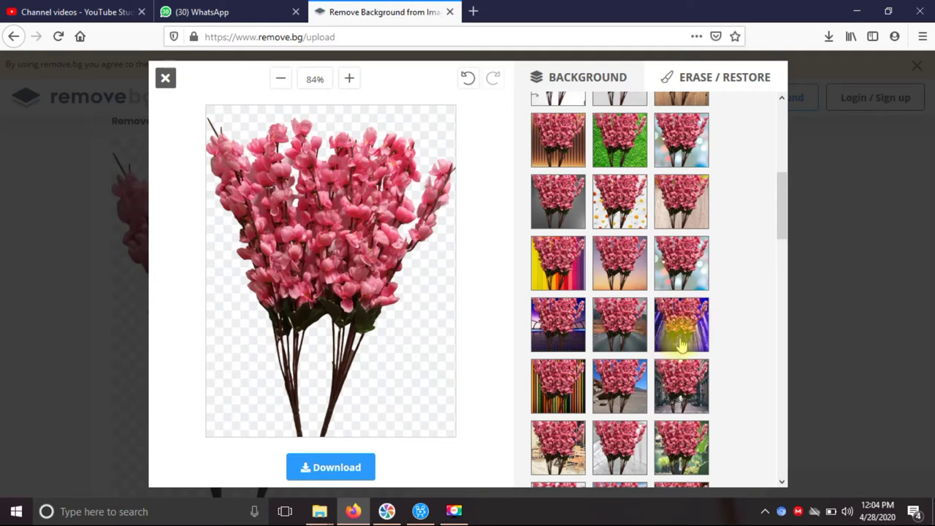
click(680, 342)
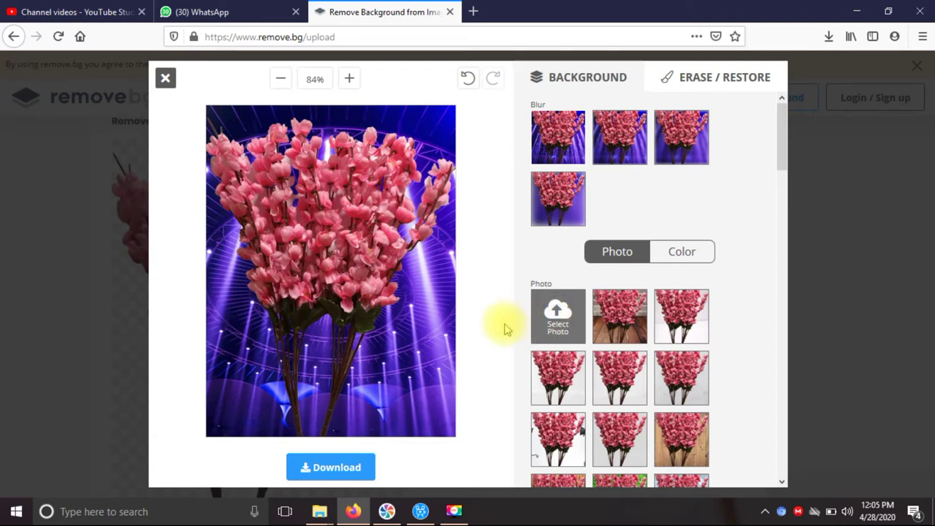
click(163, 77)
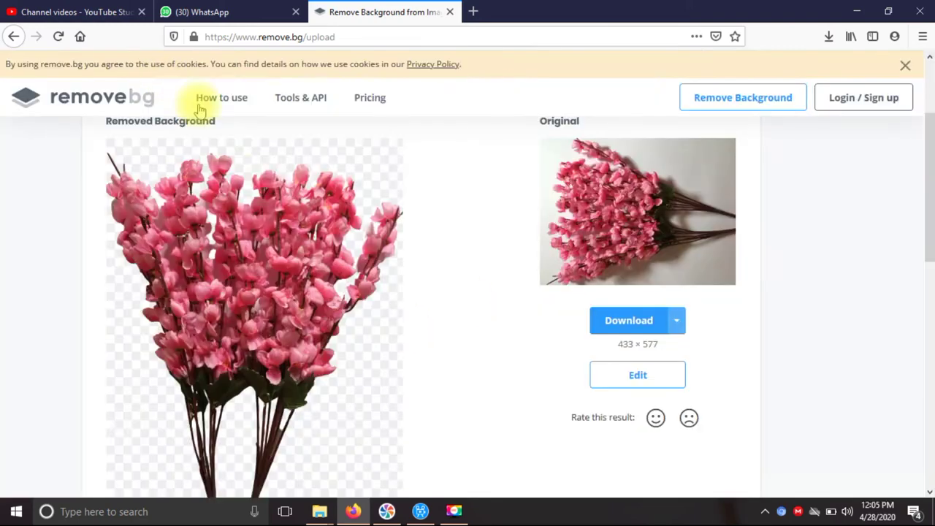
Download the cutout as Light_Pink_1__1_-removebg-preview.png and show the browser's downloads library
scroll(251, 324, down, 2)
scroll(251, 373, up, 2)
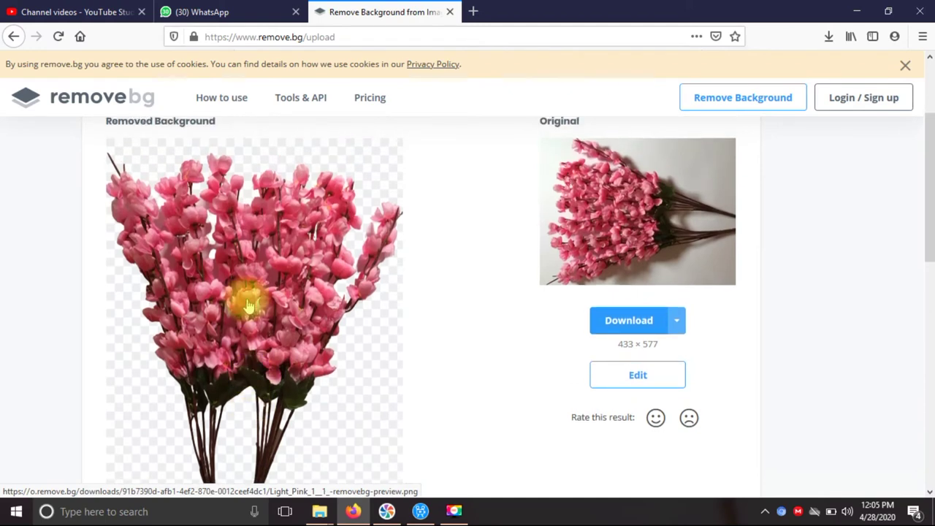
click(248, 306)
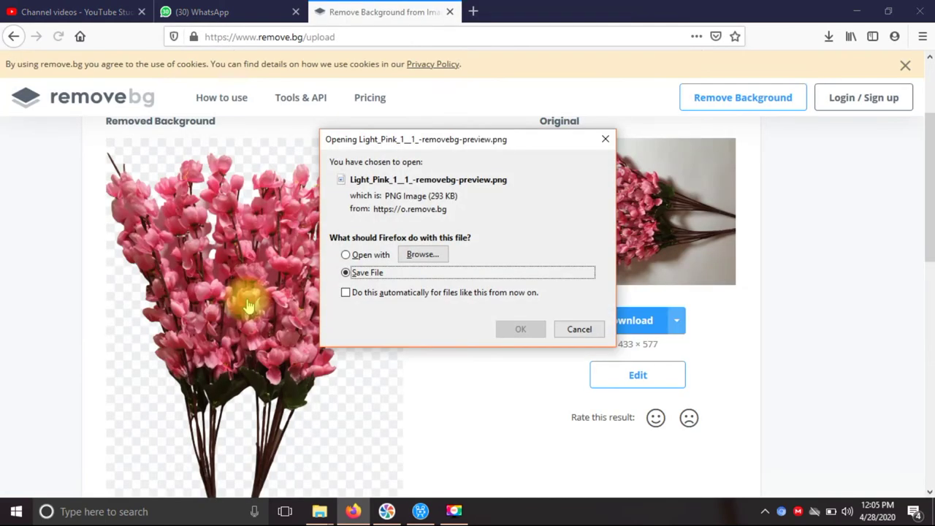
click(517, 333)
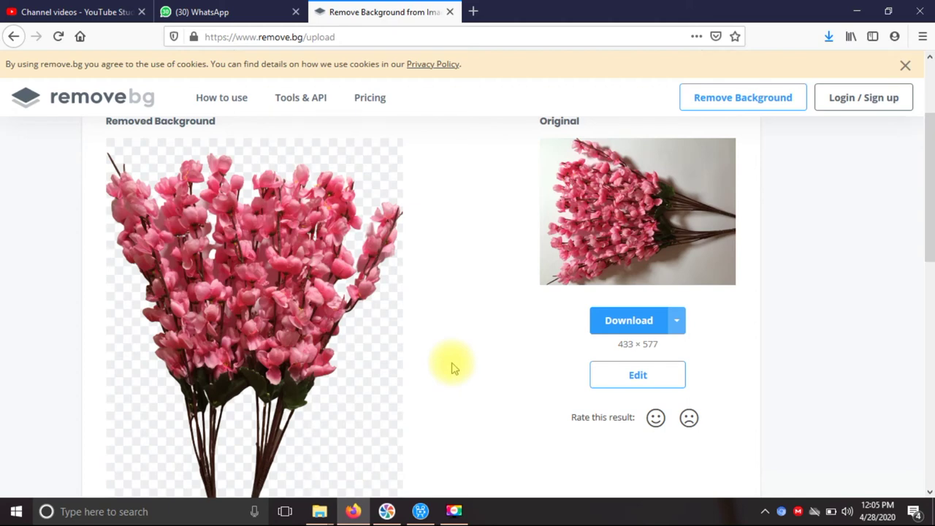
key(ctrl+shift+y)
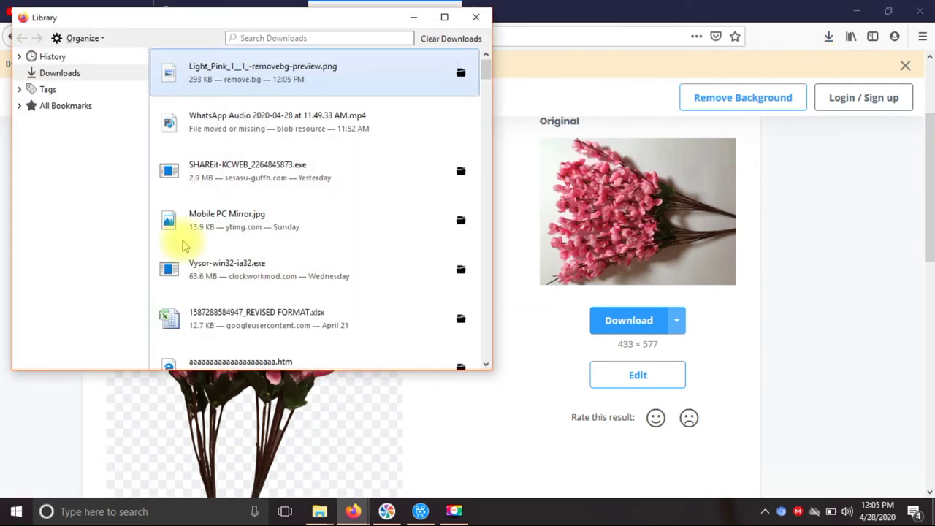
Open the downloaded removebg-preview PNG from its folder in Paint
click(462, 73)
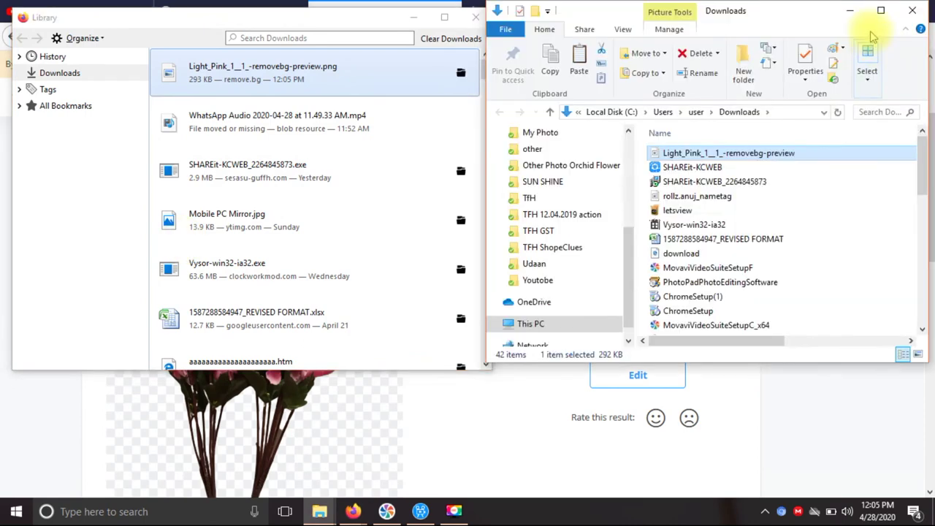
click(792, 152)
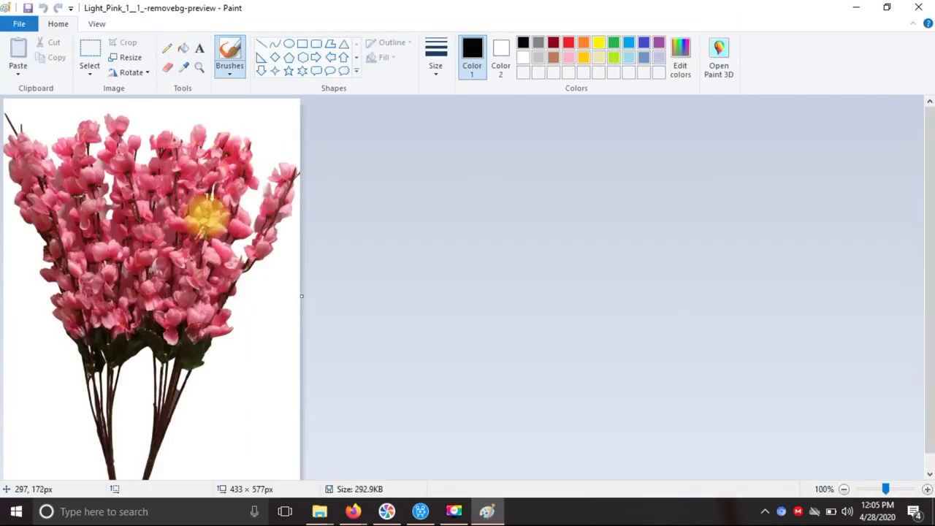
scroll(216, 282, down, 1)
scroll(194, 259, up, 1)
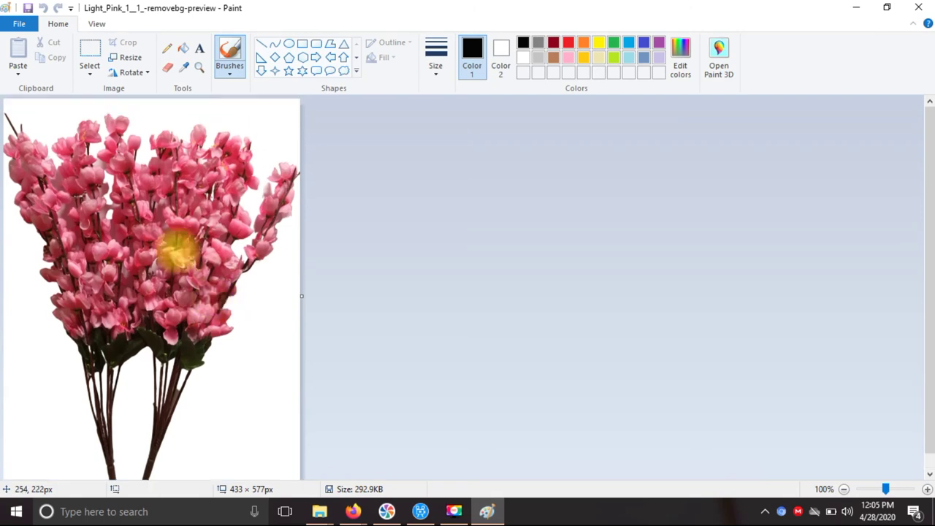
Make the Paint window narrow and tall, minimize Explorer and Firefox, and close the Library
drag(504, 7, 493, 71)
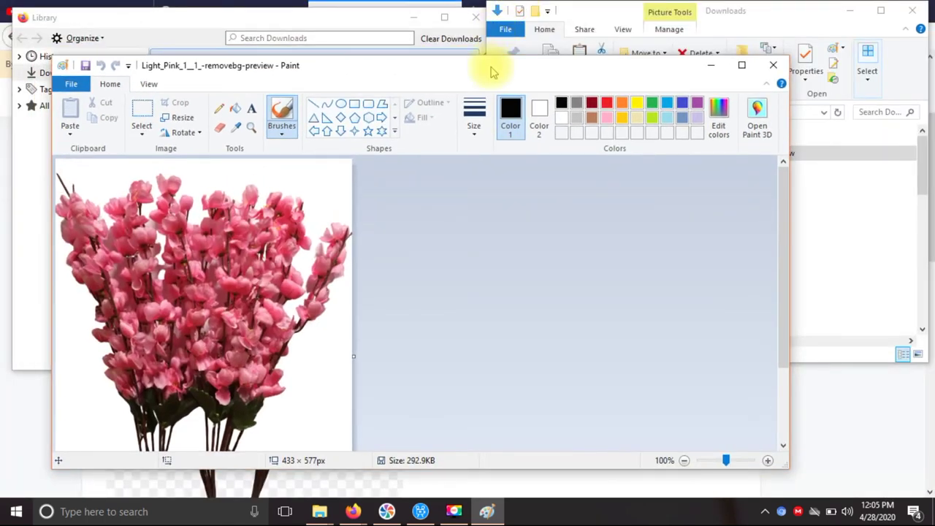
drag(491, 71, 473, 23)
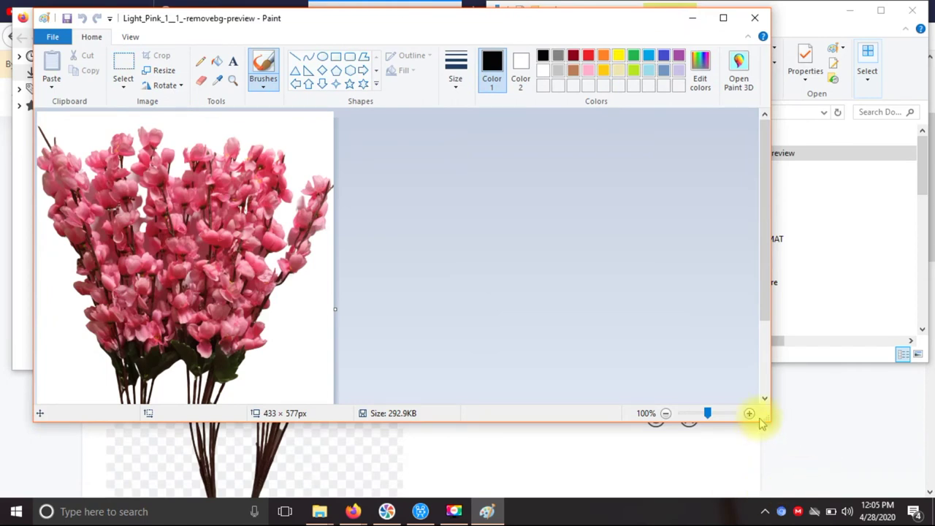
drag(759, 422, 357, 486)
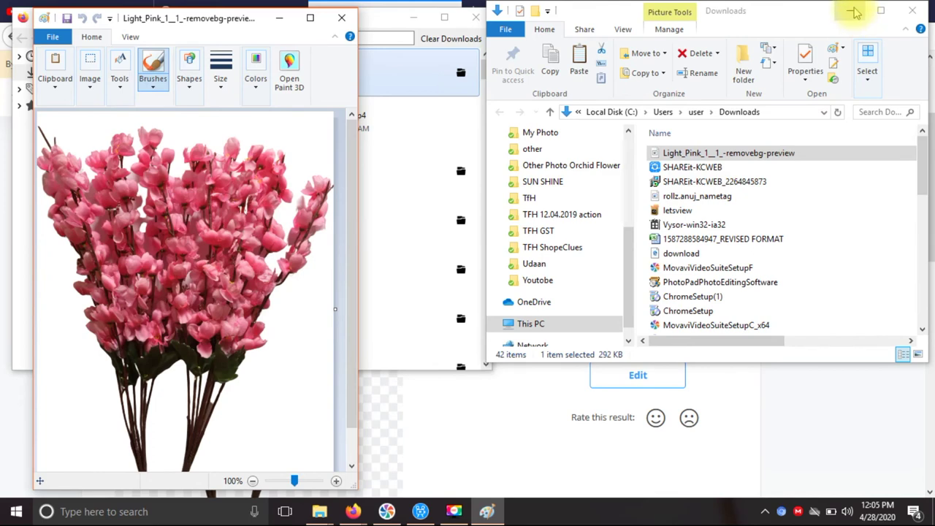
click(852, 11)
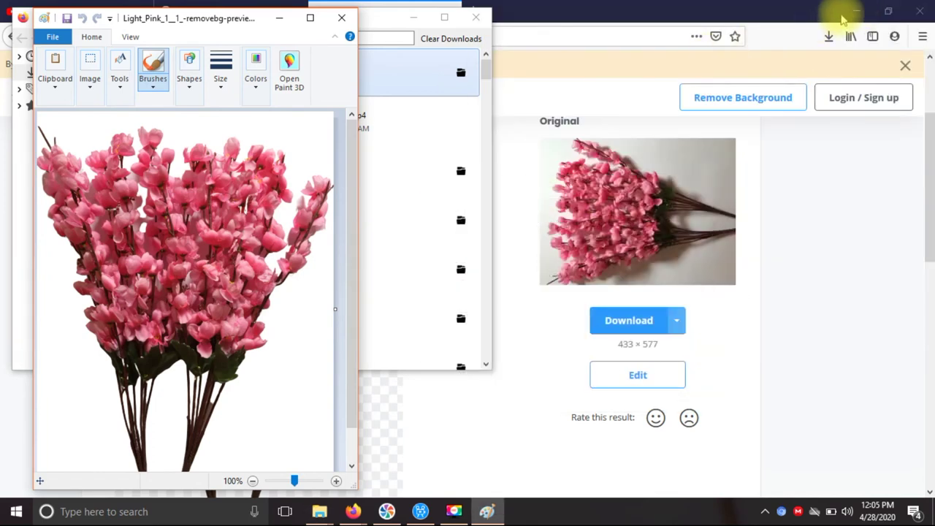
click(852, 11)
click(432, 14)
click(475, 17)
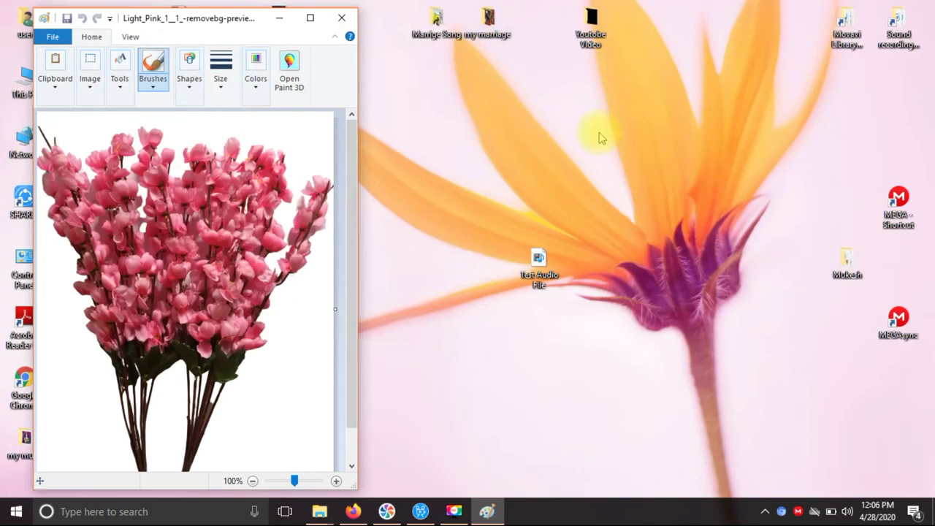
Open the original Light Pink 1 (1).JPG from the MEGA folder in Photos
click(758, 182)
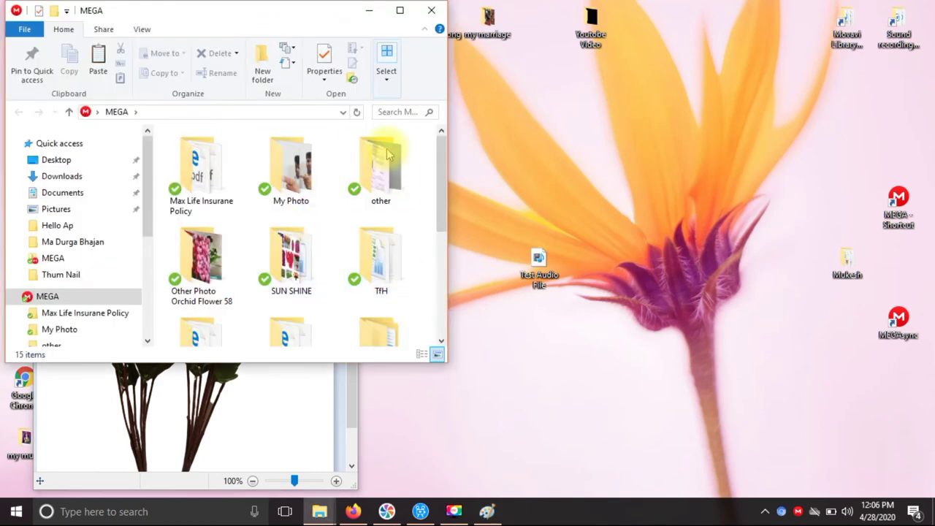
click(398, 16)
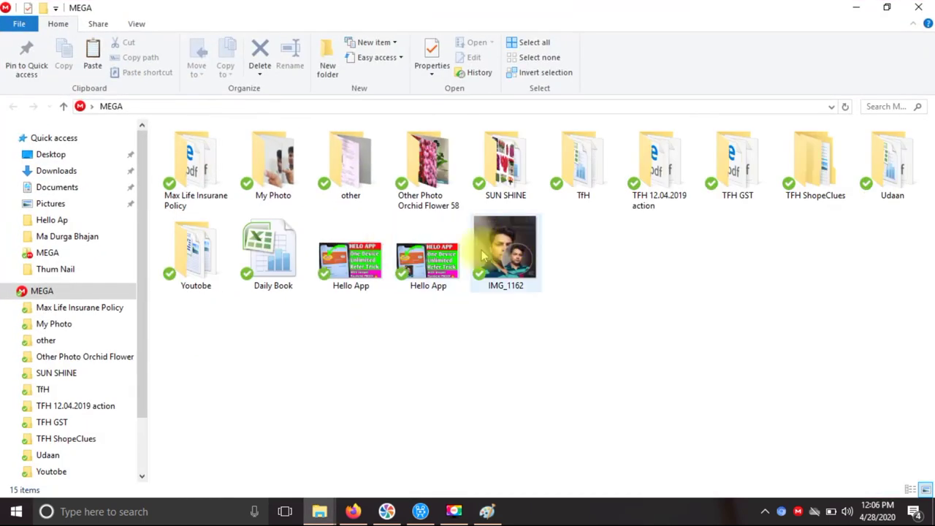
double_click(343, 259)
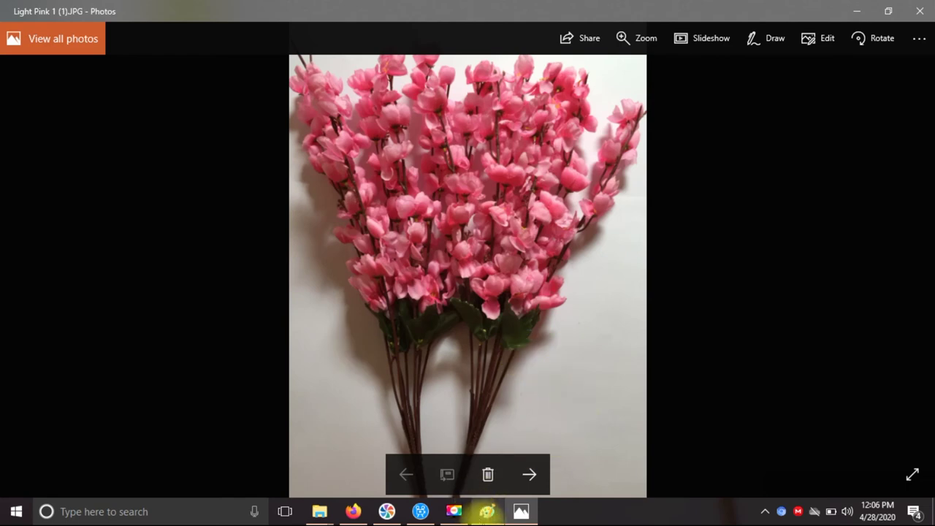
Switch back and forth between the Paint cutout and the original photo to compare them
click(485, 512)
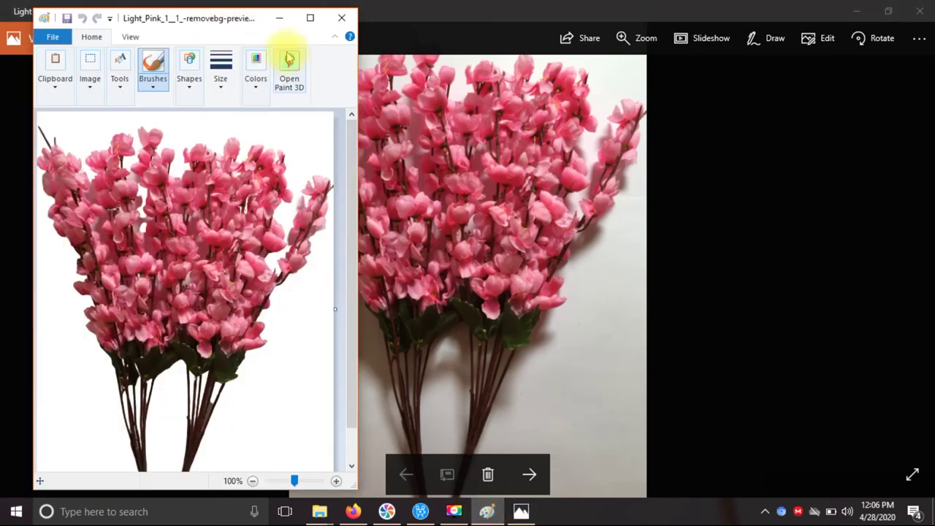
click(310, 22)
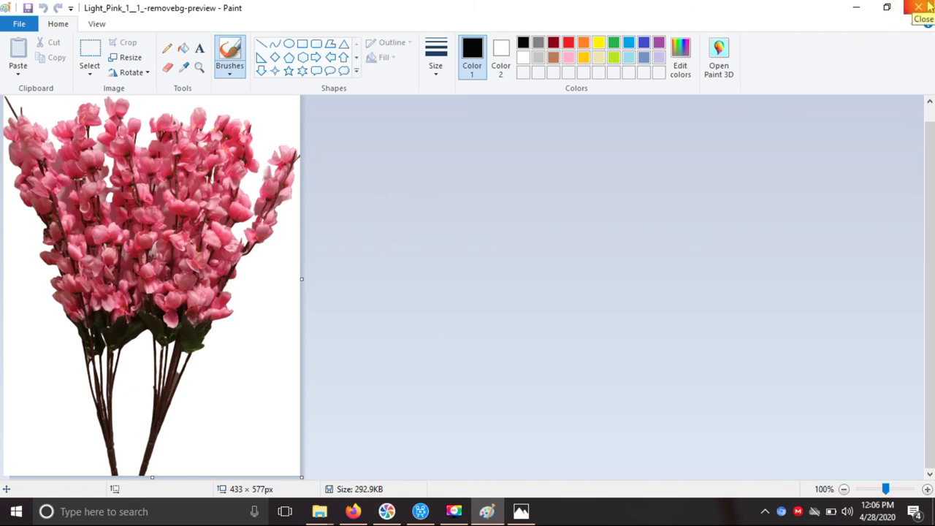
click(855, 8)
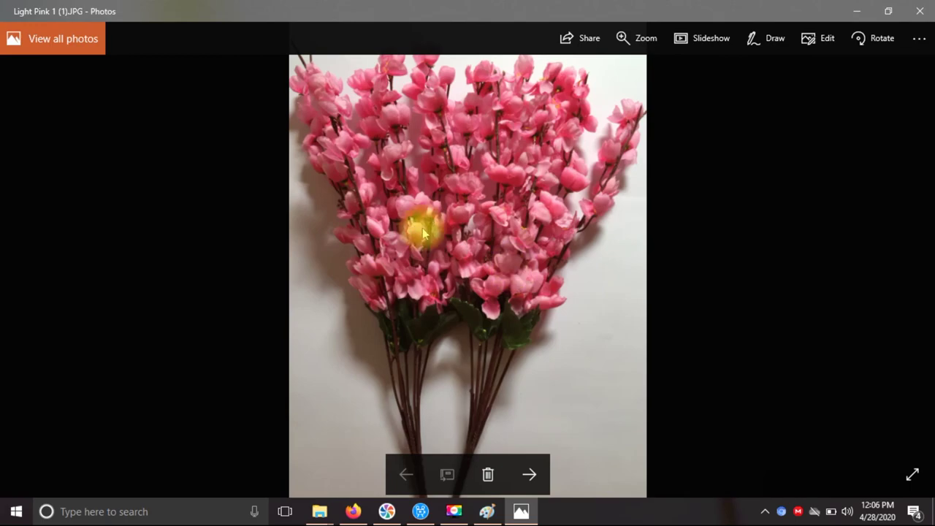
click(488, 511)
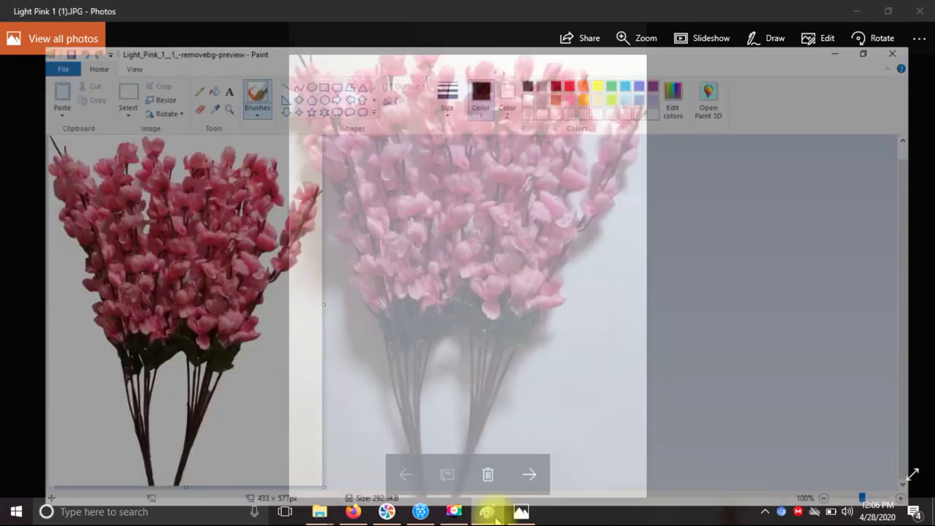
click(520, 511)
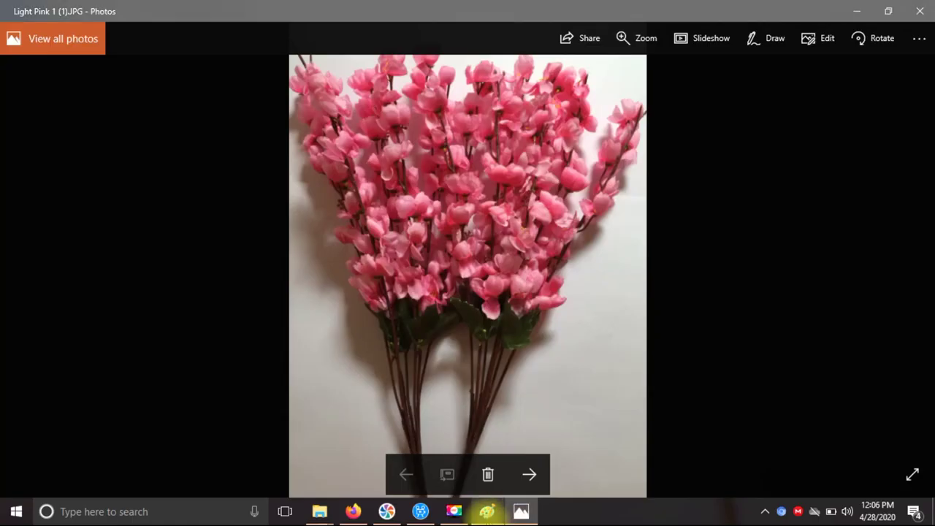
click(487, 512)
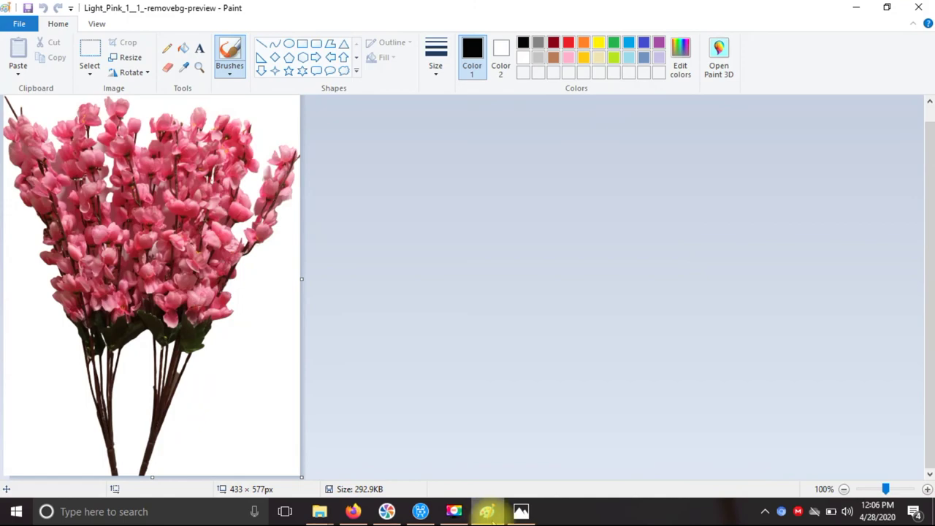
click(521, 511)
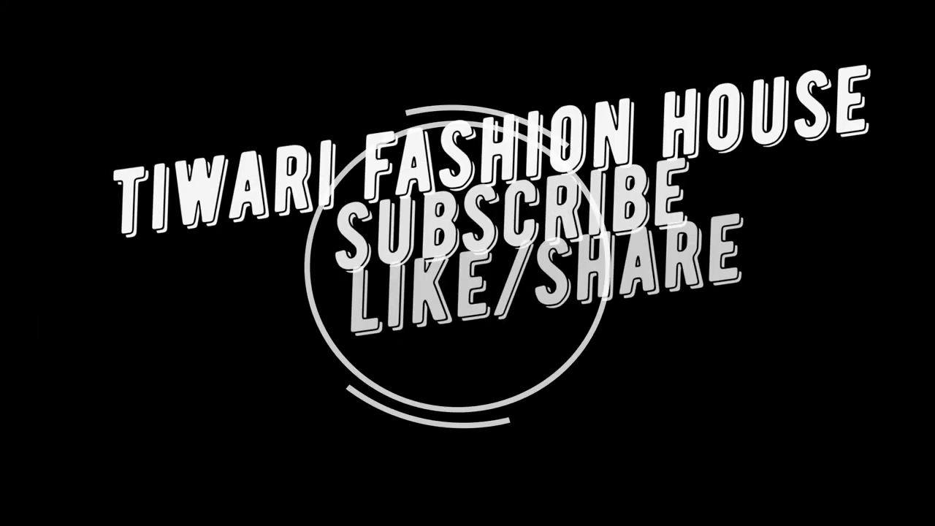